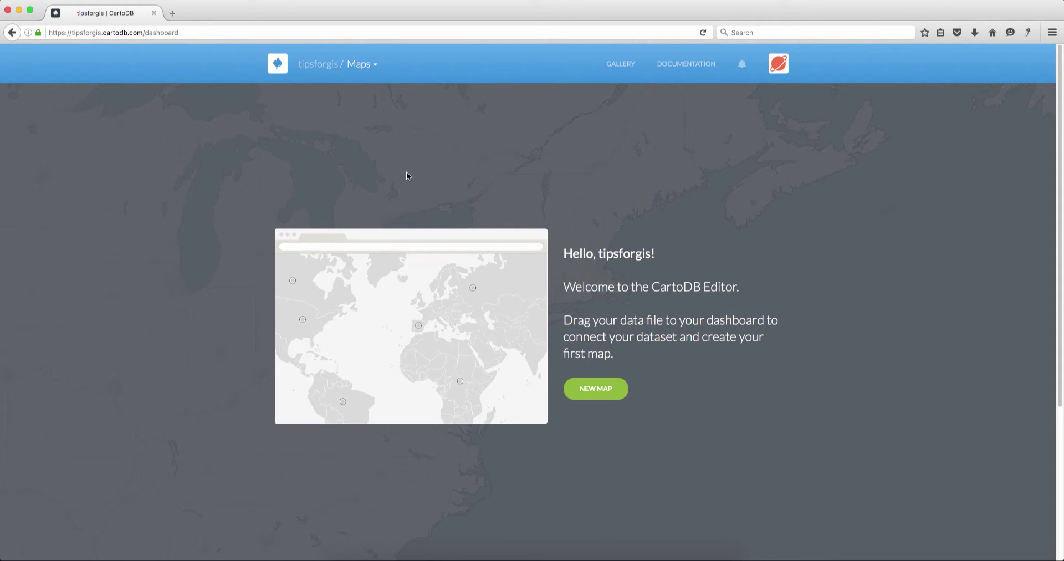
- Go from the dashboard to the Your datasets page via the Maps dropdown
{"action": "left_click", "coordinate": [365, 65]}
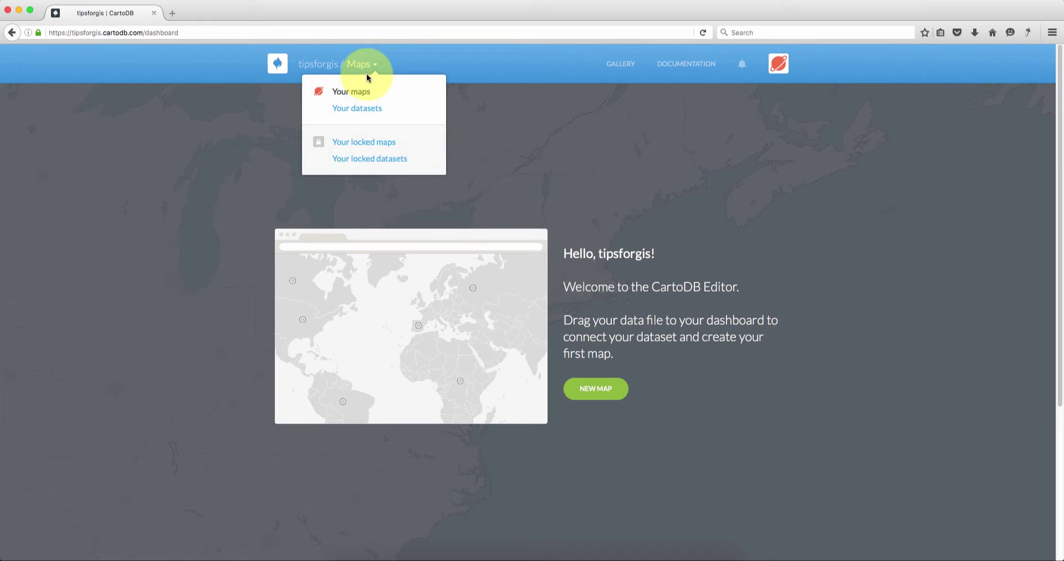
{"action": "left_click", "coordinate": [363, 109]}
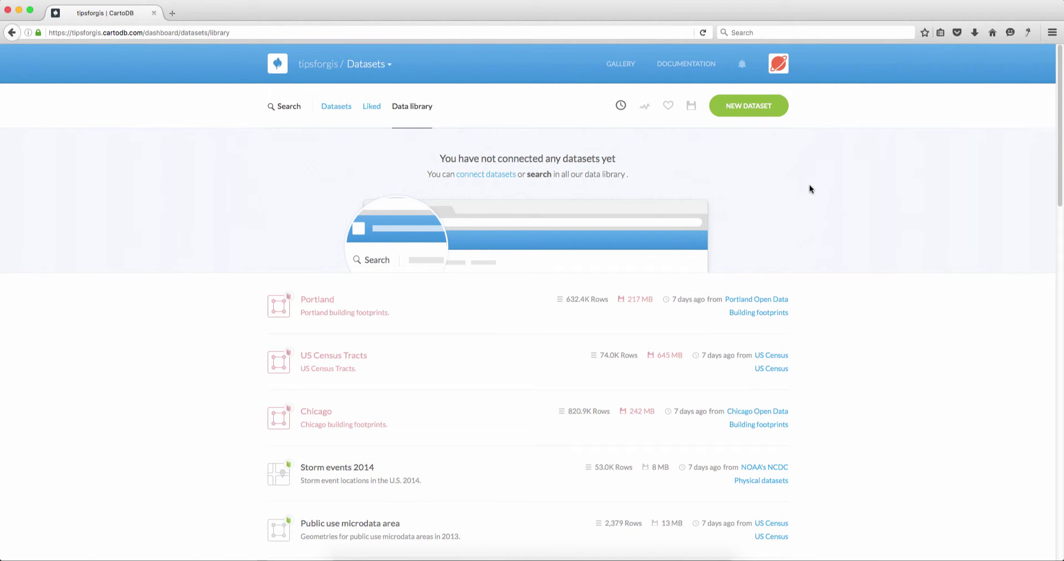
- Set up a Twitter import for 'messi better', dates ending April 13, using 20% of credits
{"action": "left_click", "coordinate": [747, 106]}
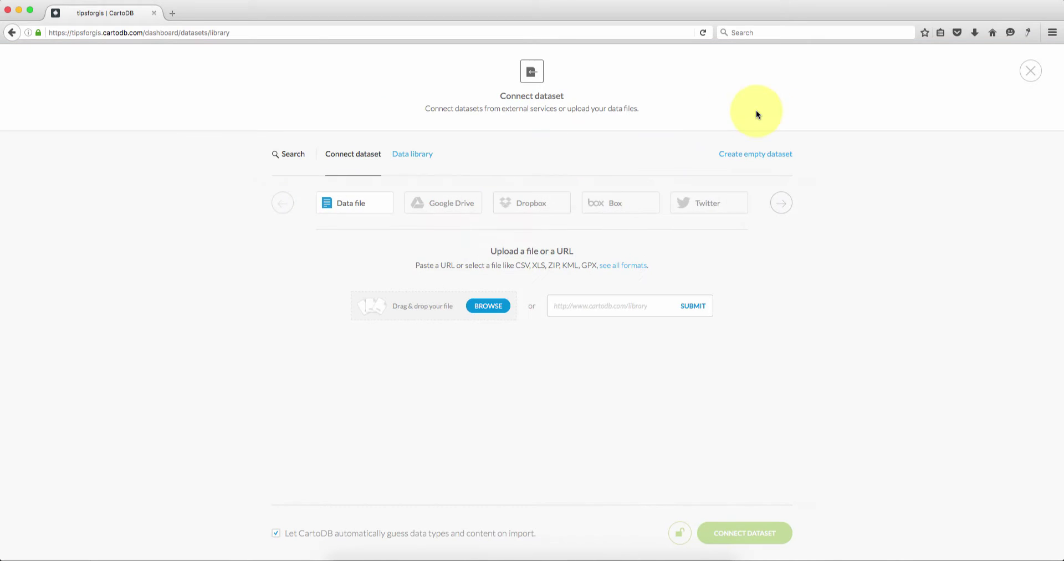
{"action": "left_click", "coordinate": [720, 212]}
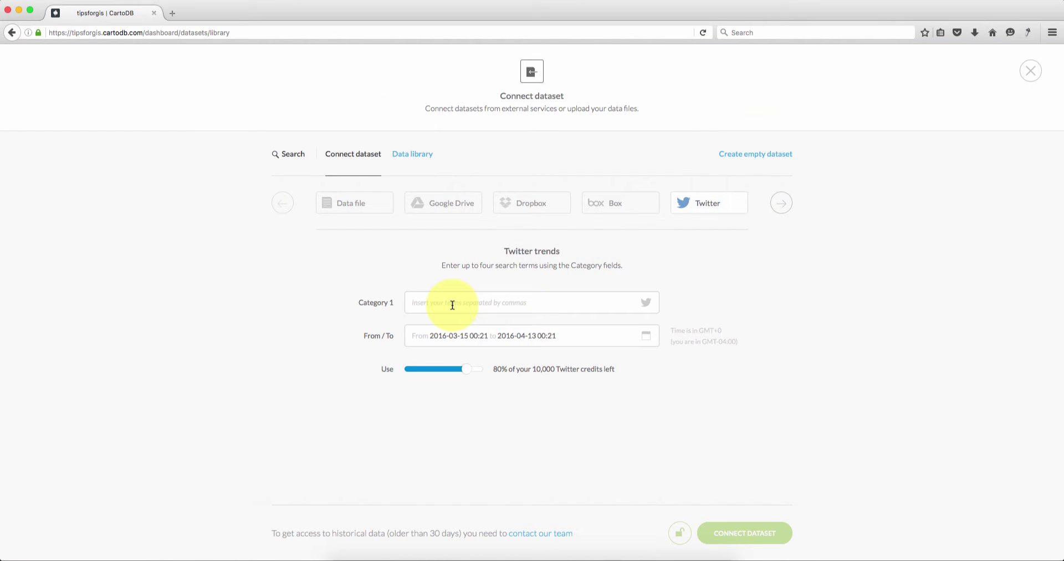
{"action": "left_click", "coordinate": [491, 338]}
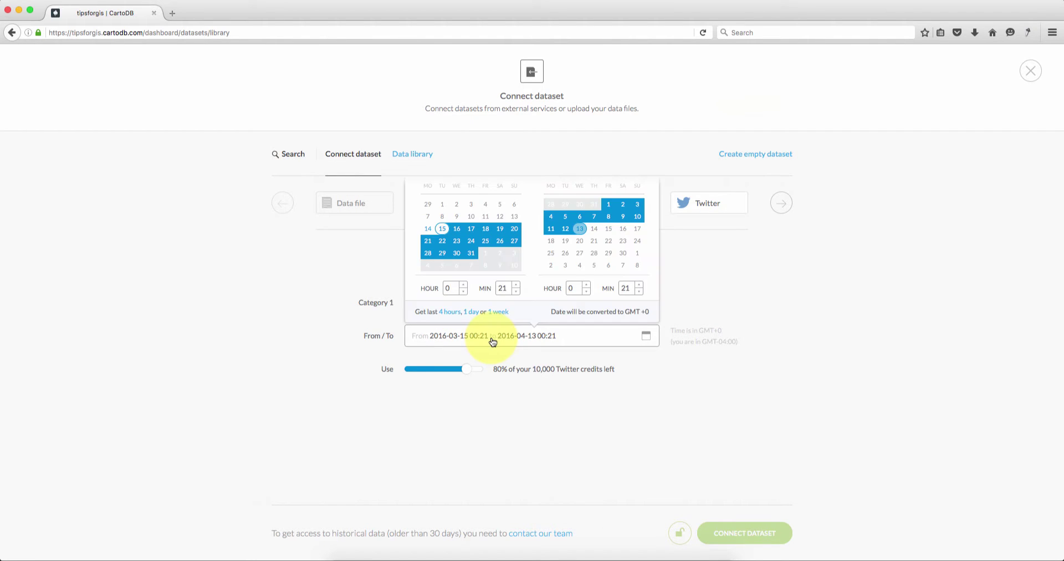
{"action": "left_click", "coordinate": [580, 235]}
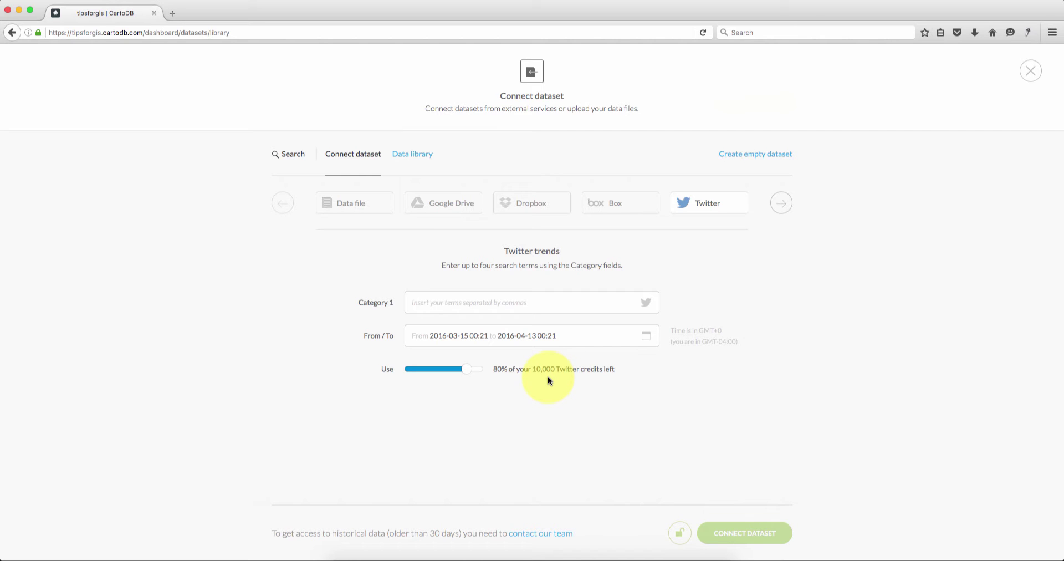
{"action": "left_click_drag", "start_coordinate": [470, 371], "coordinate": [422, 373]}
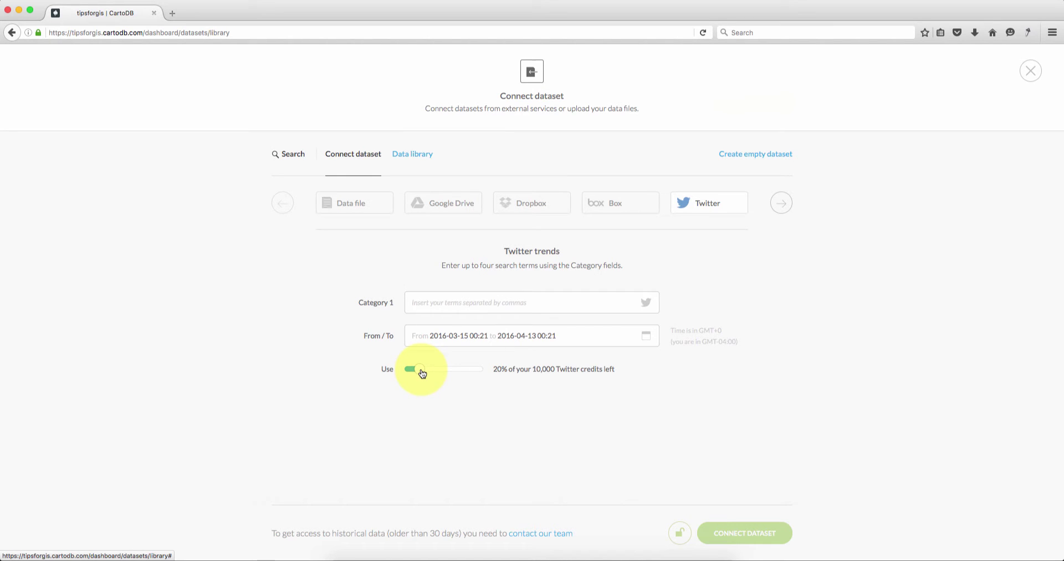
{"action": "left_click", "coordinate": [411, 302]}
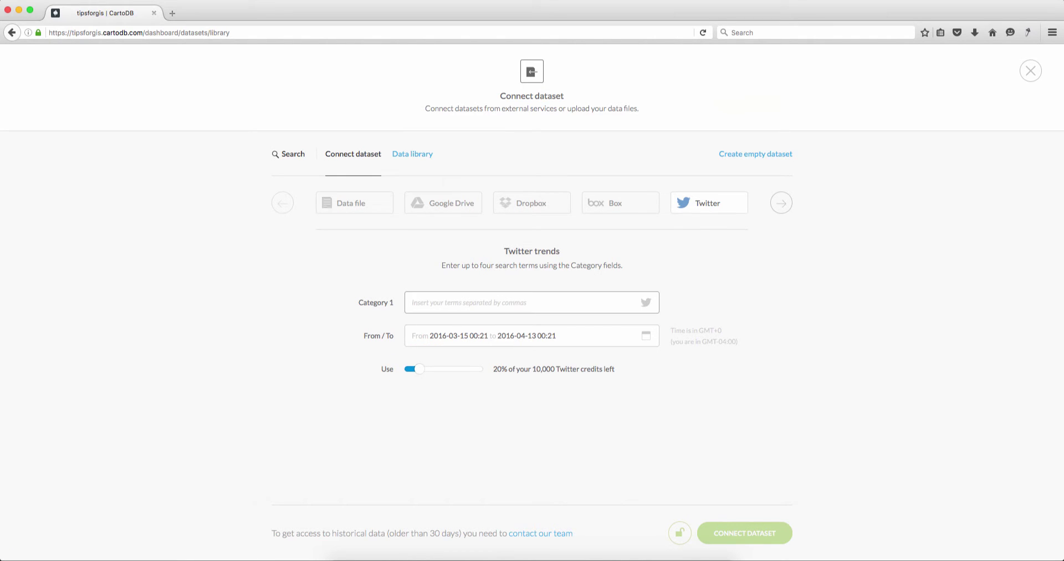
{"action": "type", "text": "messi better"}
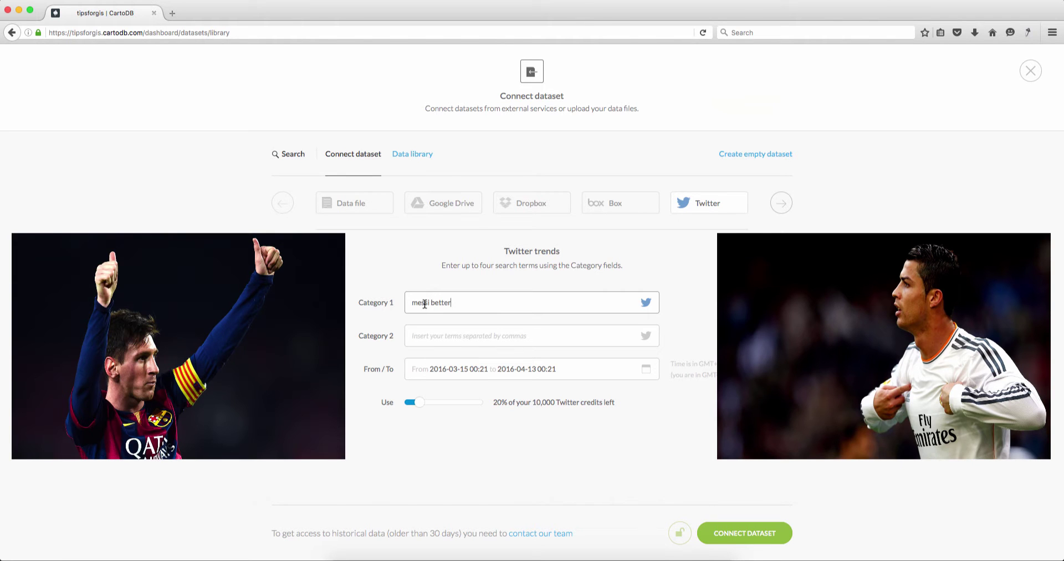
- Import the messi better tweets, open twitter_messibetter, and run a count(*) query returning 201
{"action": "left_click", "coordinate": [748, 542]}
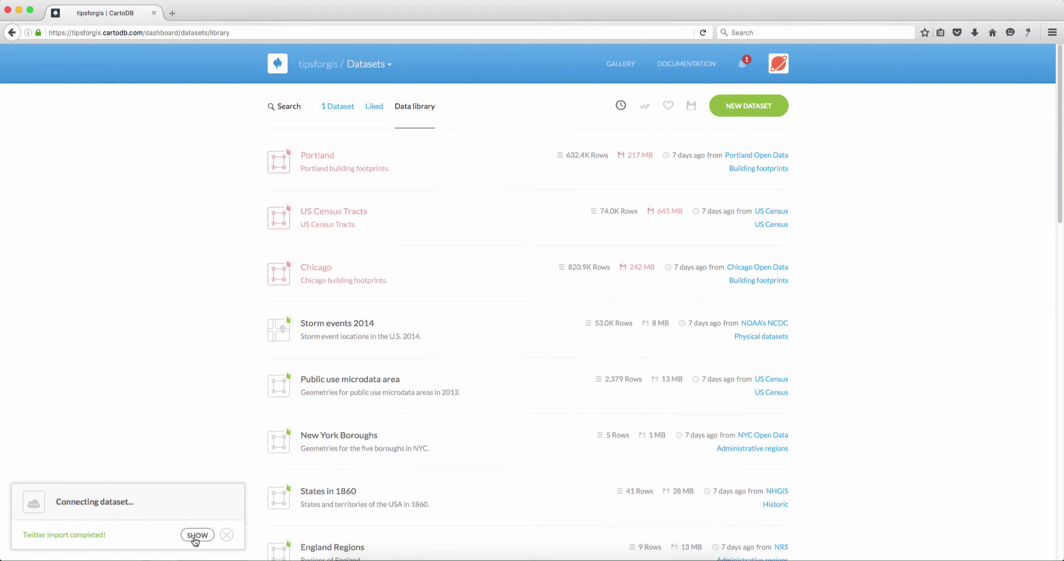
{"action": "left_click", "coordinate": [197, 535]}
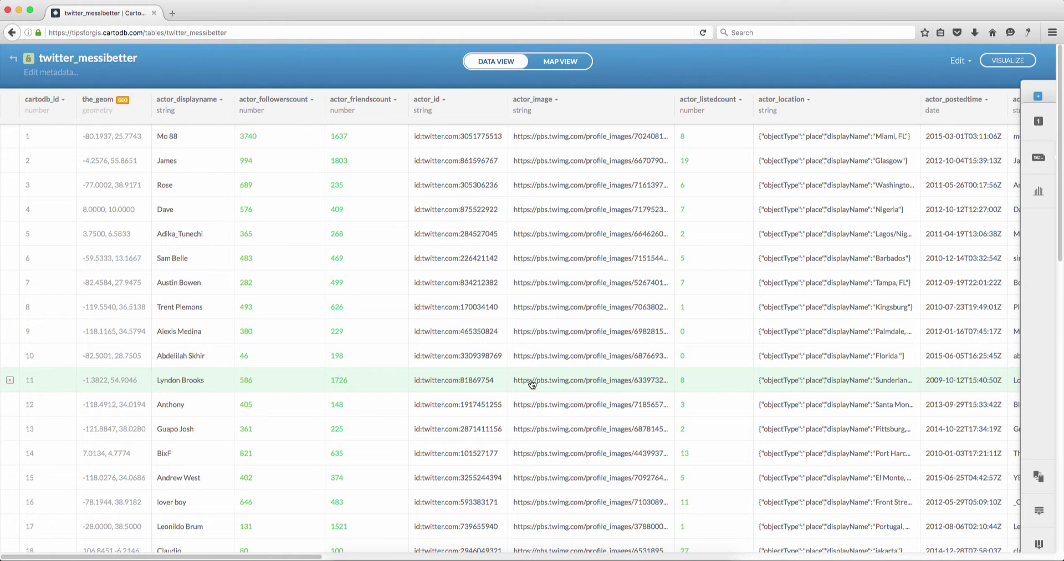
{"action": "left_click", "coordinate": [1039, 158]}
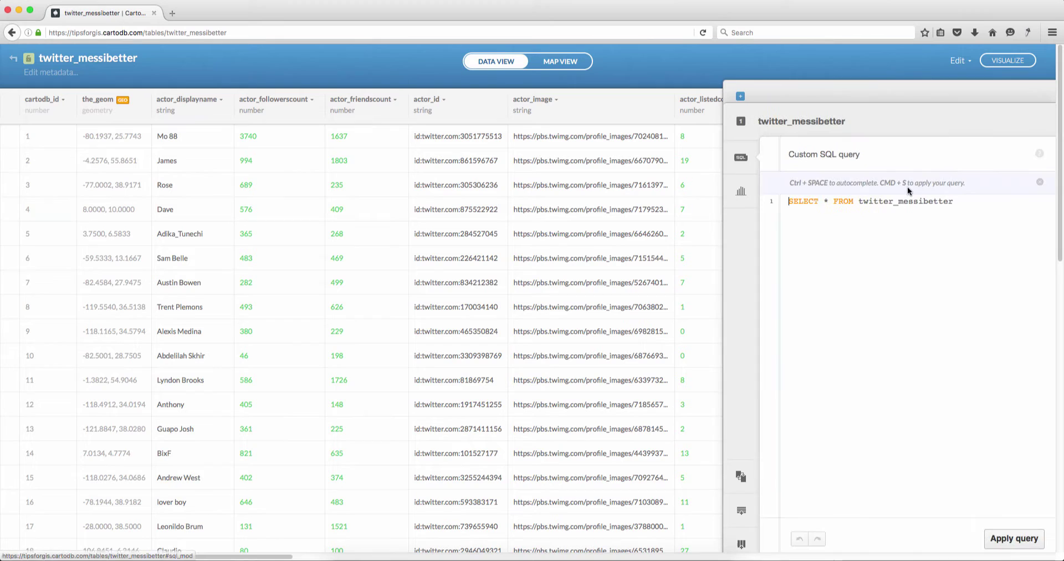
{"action": "left_click", "coordinate": [823, 202]}
{"action": "type", "text": "count(*"}
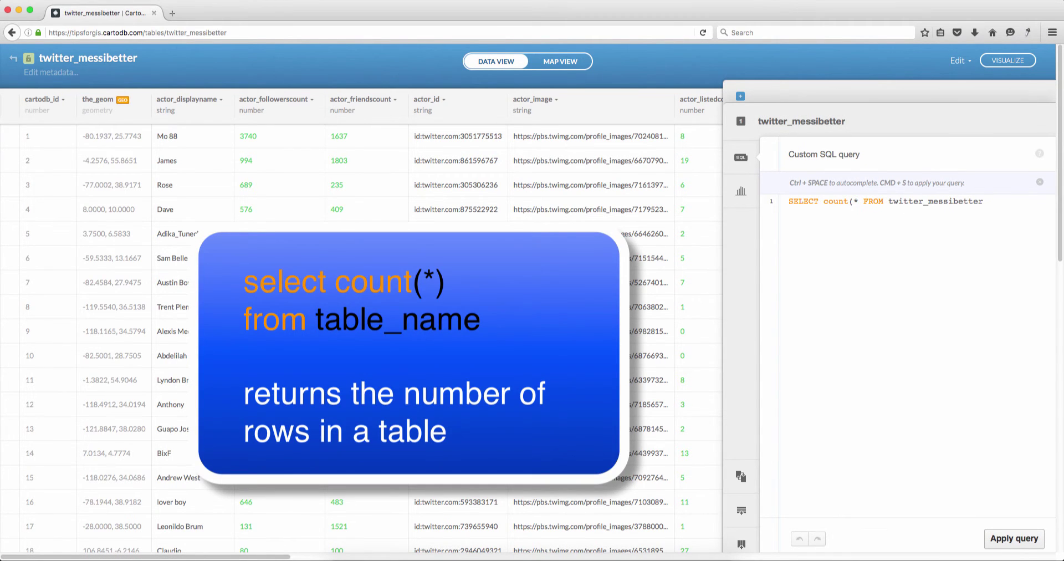
{"action": "type", "text": ")"}
{"action": "left_click", "coordinate": [1019, 537]}
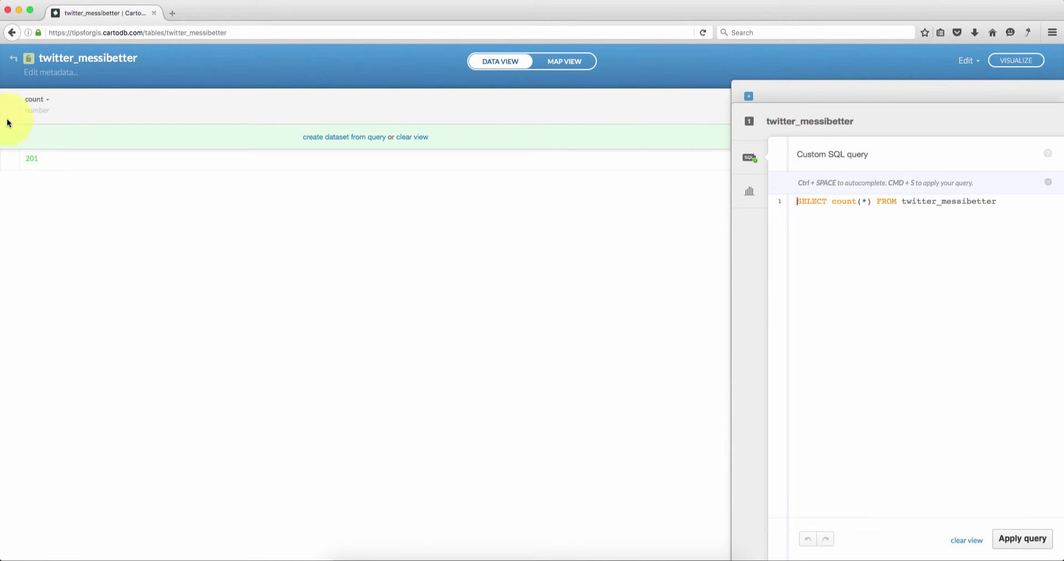
- Import a new Twitter dataset for 'ronaldo better' using 20% of Twitter credits
{"action": "left_click", "coordinate": [13, 58]}
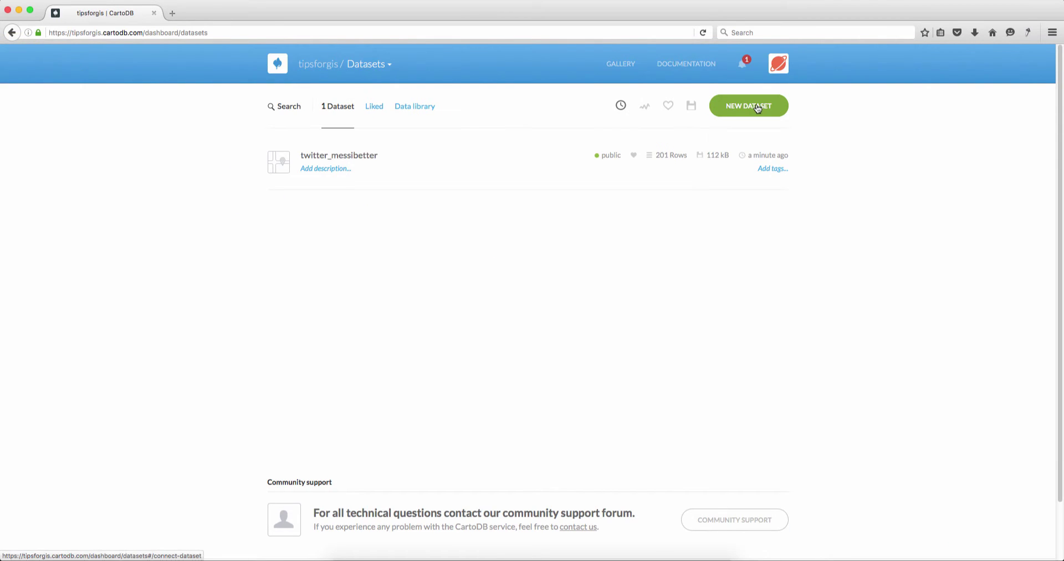
{"action": "left_click", "coordinate": [757, 107]}
{"action": "left_click", "coordinate": [701, 213]}
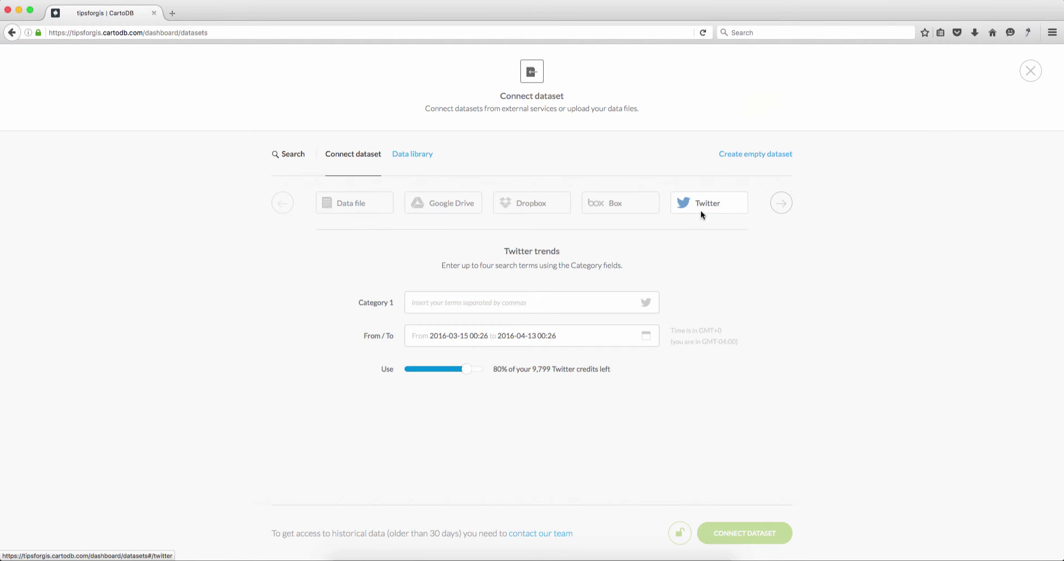
{"action": "type", "text": "ronaldo better"}
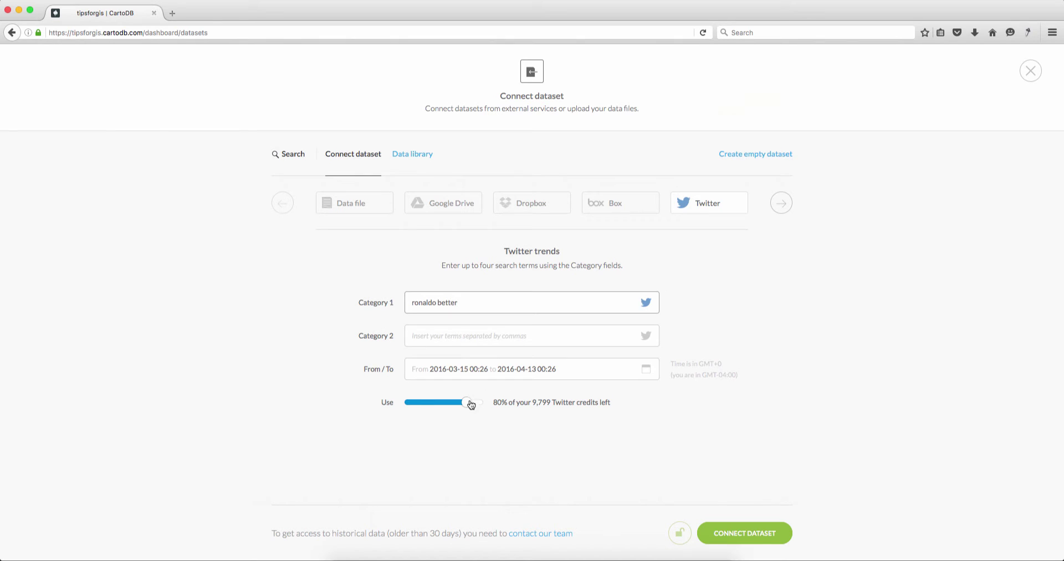
{"action": "left_click_drag", "start_coordinate": [468, 403], "coordinate": [420, 406]}
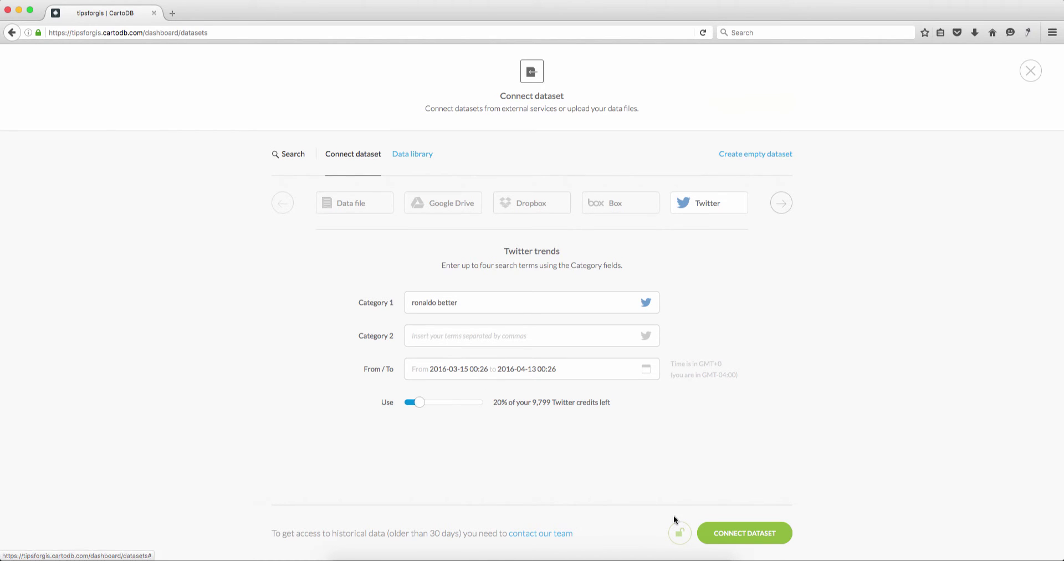
{"action": "left_click", "coordinate": [737, 534]}
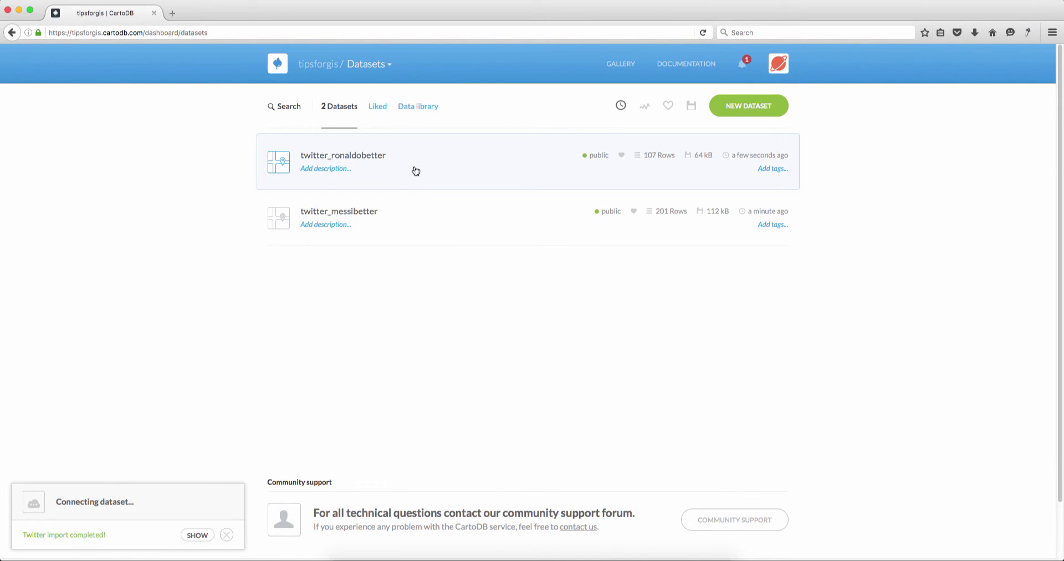
- Open twitter_ronaldobetter, run SELECT count(*) returning 107, then clear the view to show all rows
{"action": "left_click", "coordinate": [371, 157]}
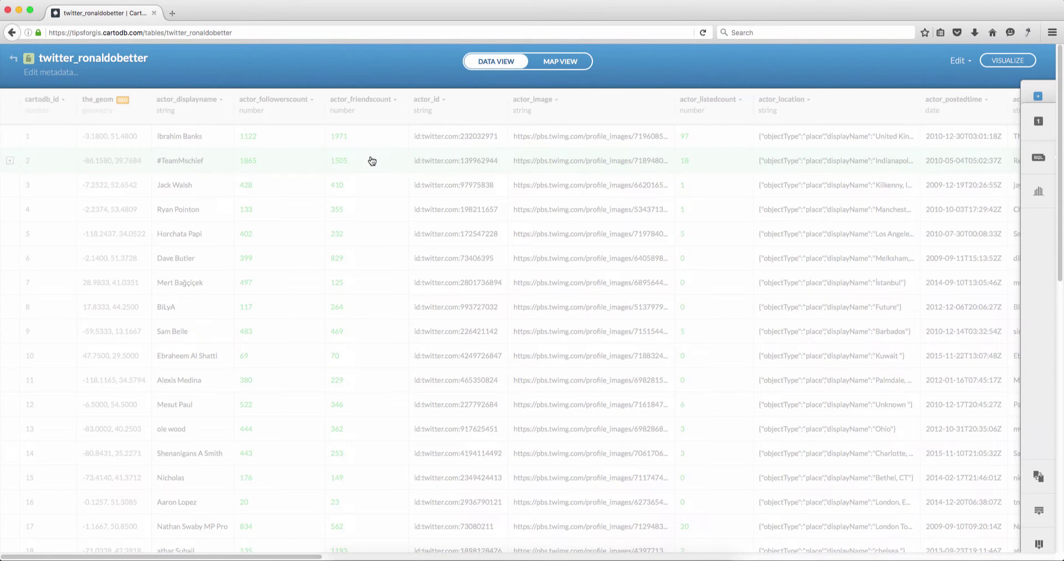
{"action": "left_click", "coordinate": [1047, 157]}
{"action": "double_click", "coordinate": [823, 202]}
{"action": "type", "text": "count(*)"}
{"action": "left_click", "coordinate": [1019, 538]}
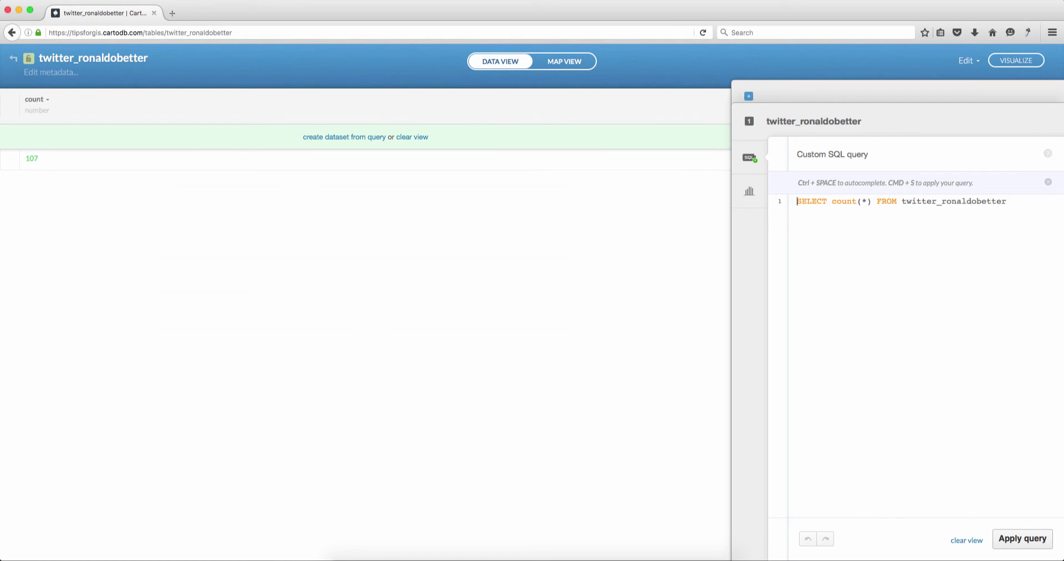
{"action": "left_click", "coordinate": [421, 142]}
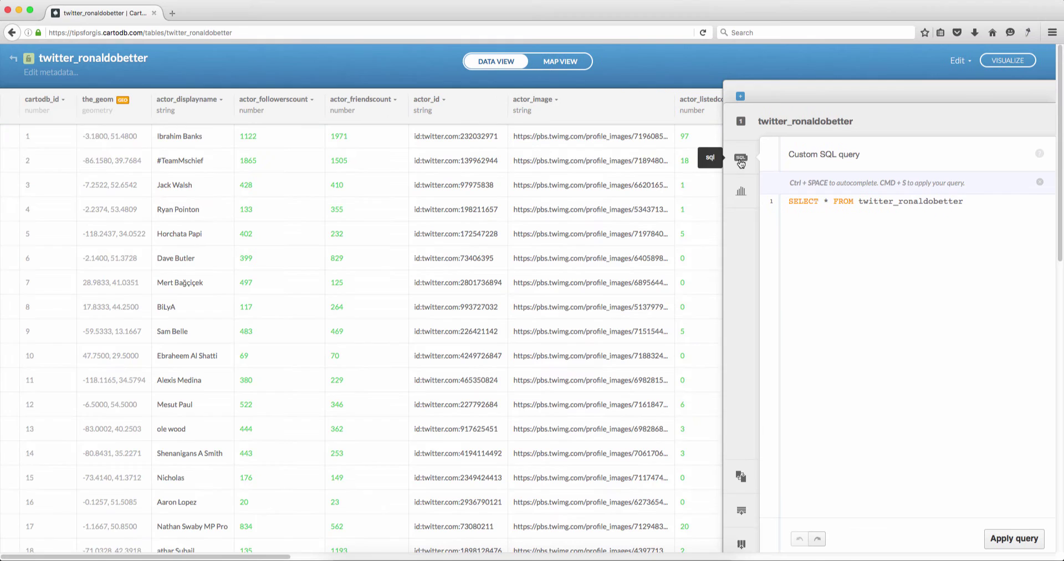
- Close the SQL panel, scroll the table right to the body column, and begin visualizing
{"action": "left_click", "coordinate": [740, 161]}
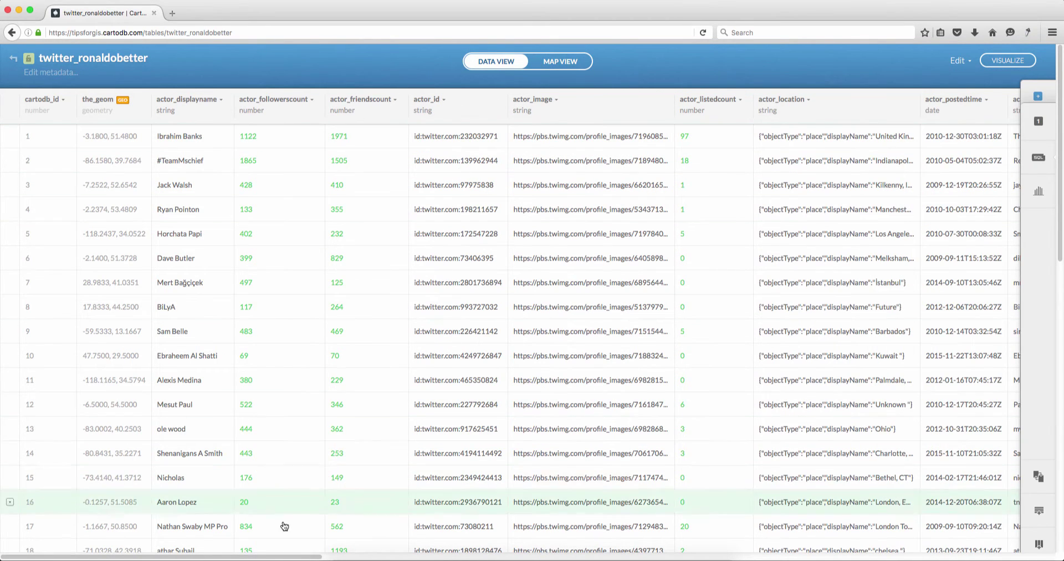
{"action": "left_click_drag", "start_coordinate": [255, 557], "coordinate": [609, 557]}
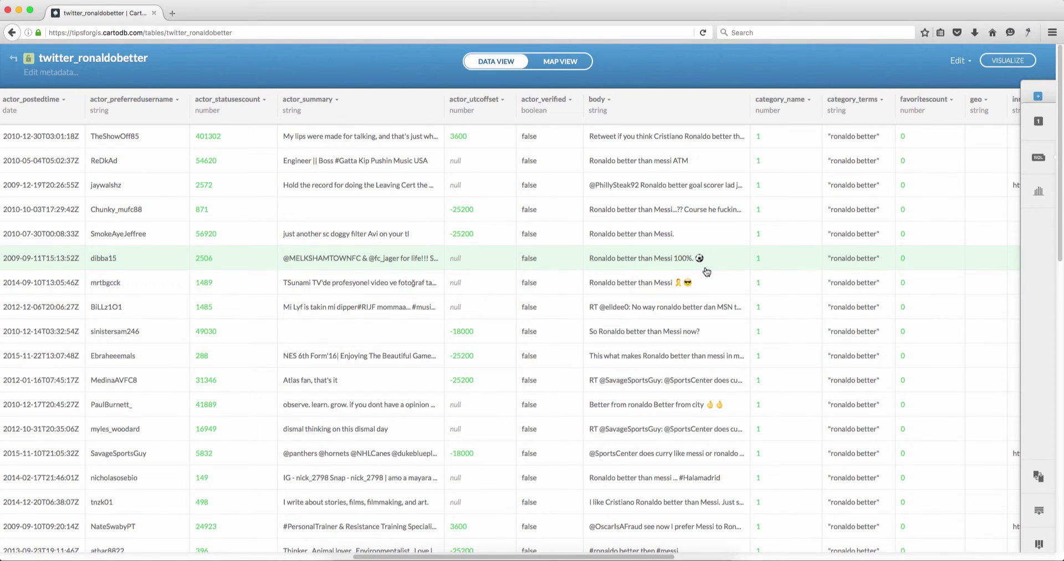
{"action": "left_click", "coordinate": [1015, 63]}
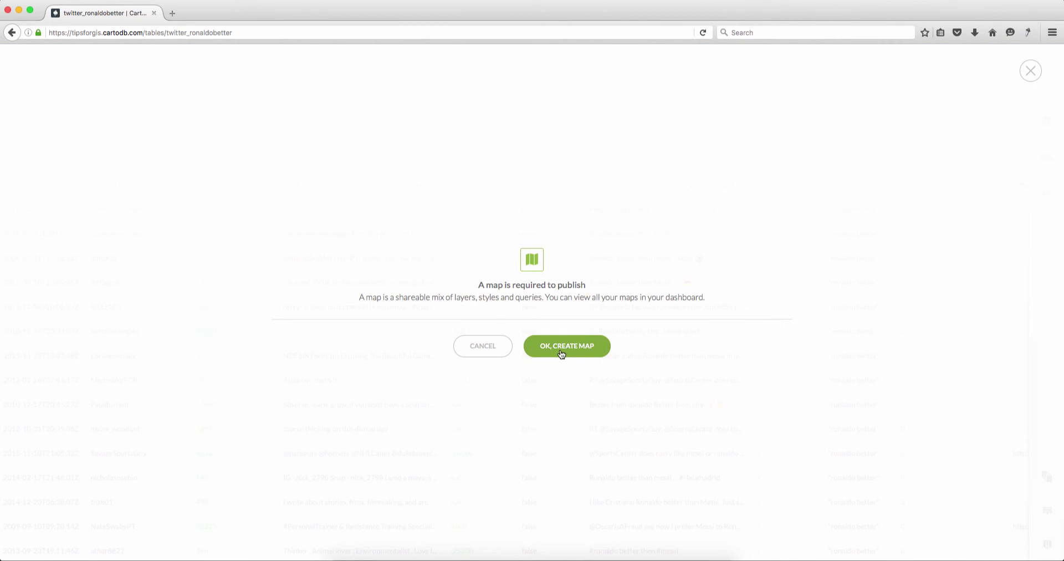
- Confirm creating the map twitter_ronaldobetter 1 and switch to its map view
{"action": "left_click", "coordinate": [561, 346]}
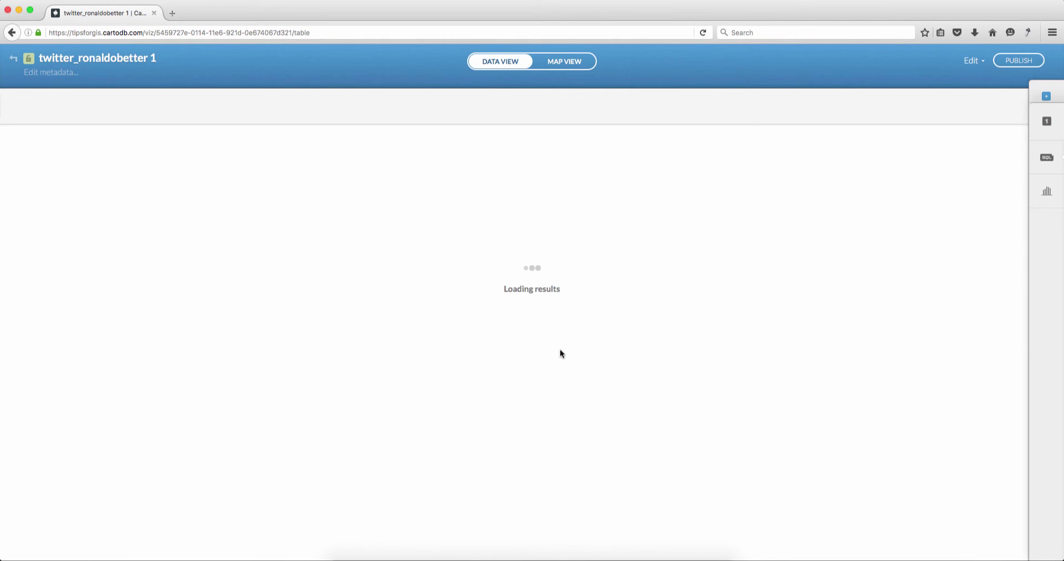
{"action": "left_click", "coordinate": [564, 66]}
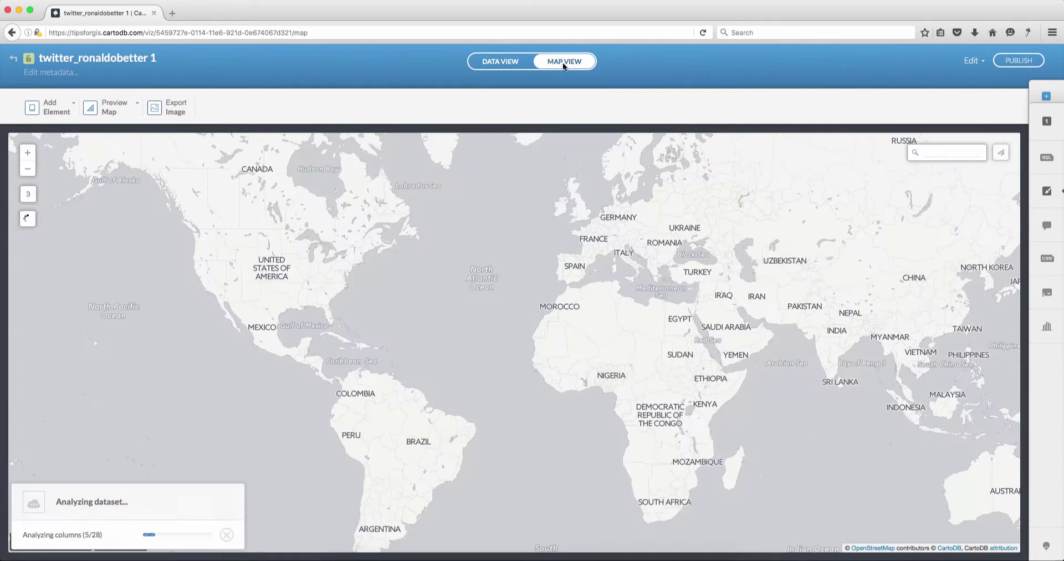
- Style the Ronaldo tweet markers with white fill and black outlines
{"action": "left_click", "coordinate": [1046, 191]}
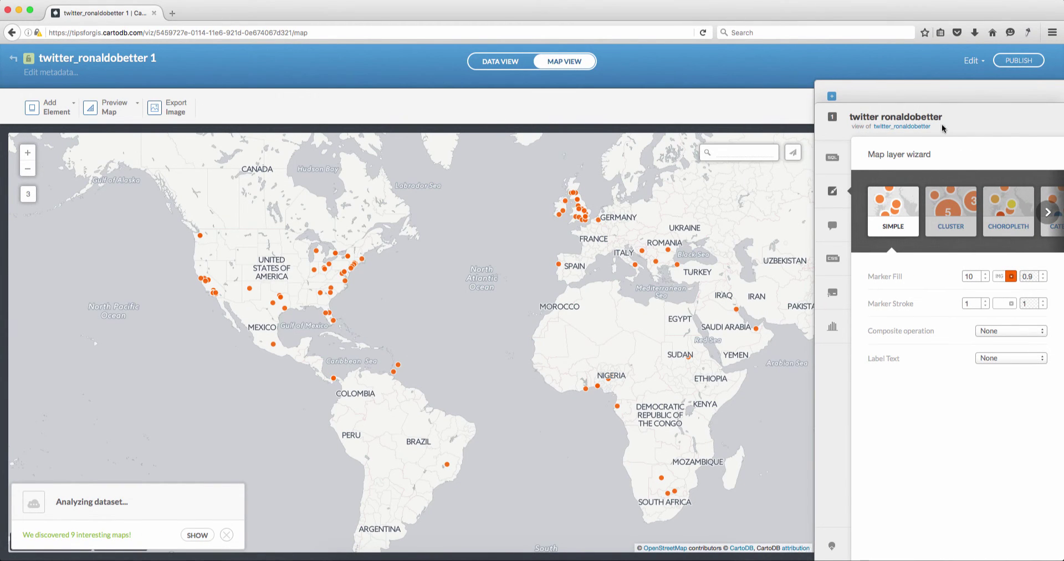
{"action": "left_click", "coordinate": [1012, 277]}
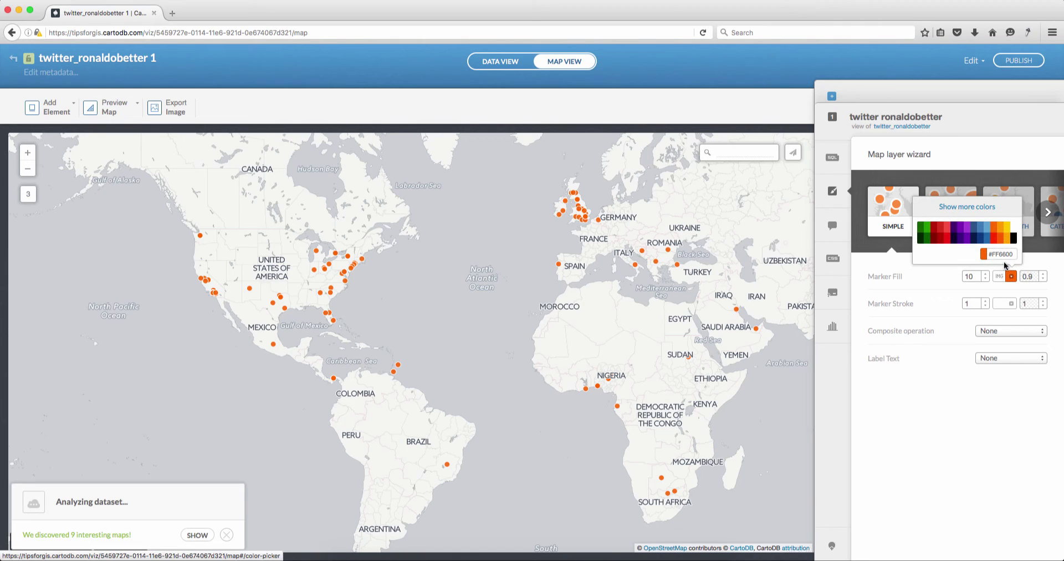
{"action": "left_click", "coordinate": [1018, 260]}
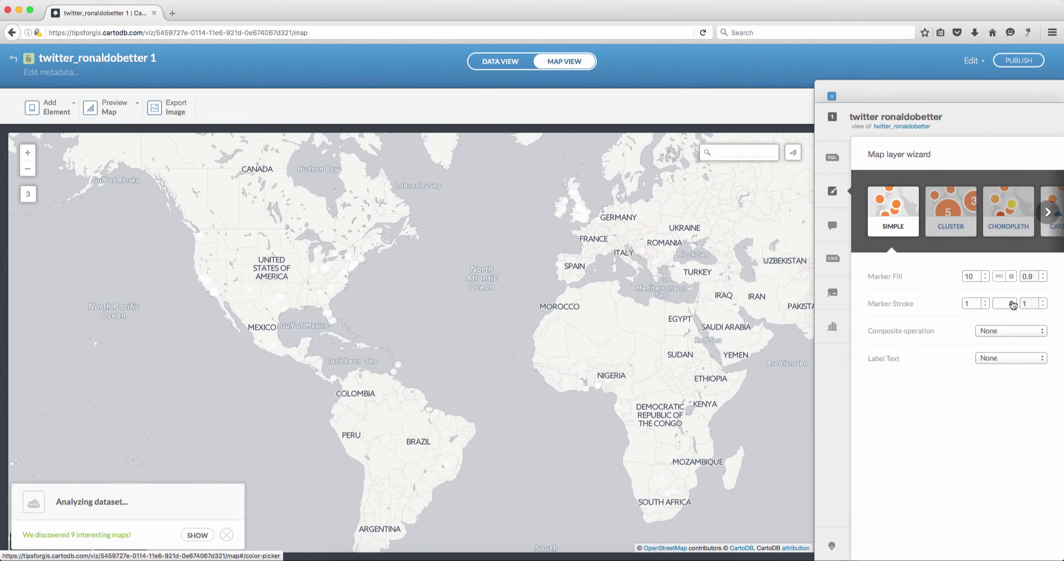
{"action": "left_click", "coordinate": [1011, 304]}
{"action": "left_click", "coordinate": [1018, 261]}
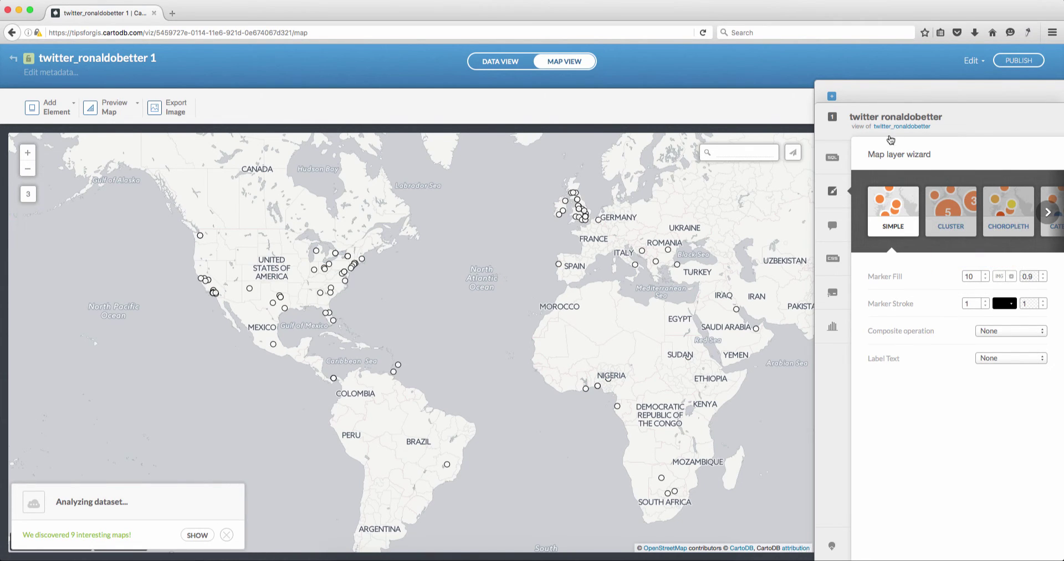
{"action": "left_click", "coordinate": [831, 96]}
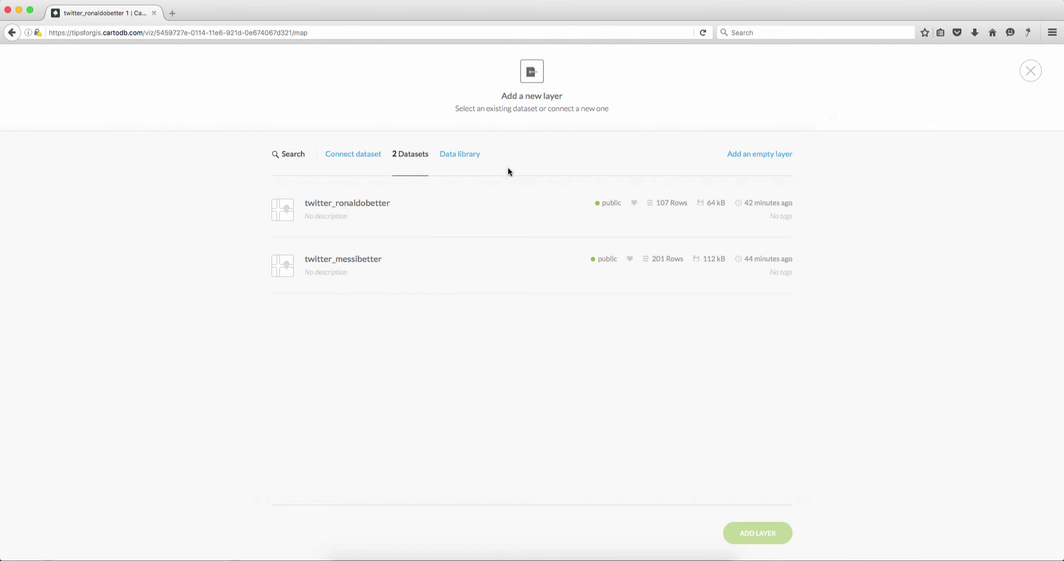
- Add twitter_messibetter as a layer and clear its SQL view so its orange points show
{"action": "left_click", "coordinate": [554, 261]}
{"action": "left_click", "coordinate": [758, 533]}
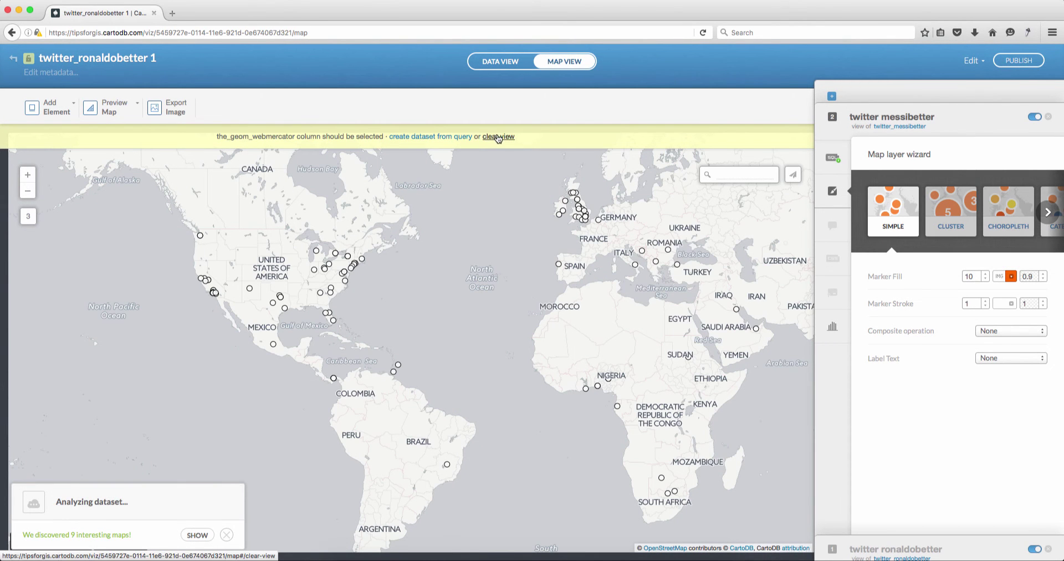
{"action": "left_click", "coordinate": [833, 157]}
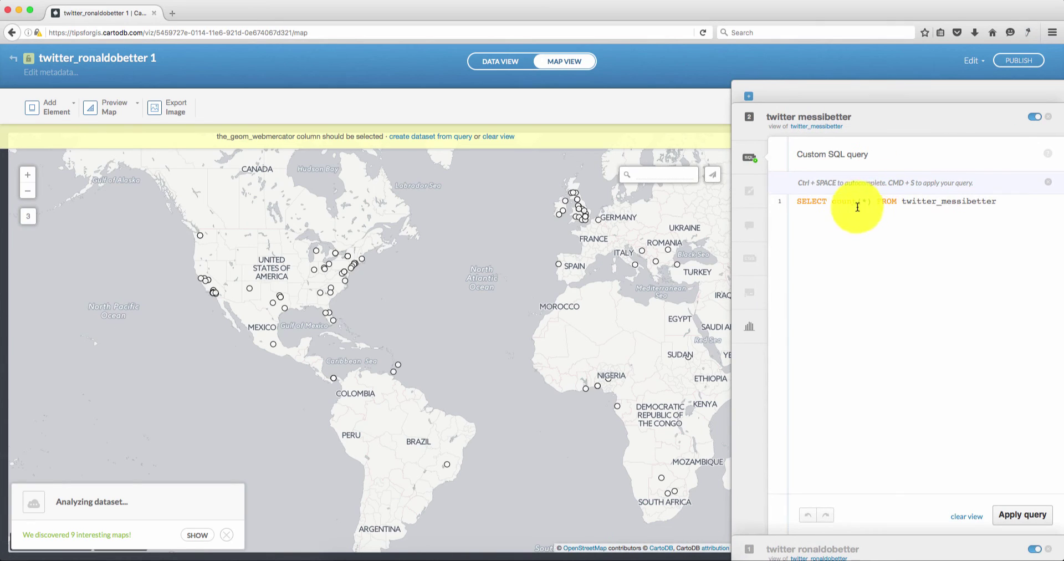
{"action": "left_click", "coordinate": [497, 135]}
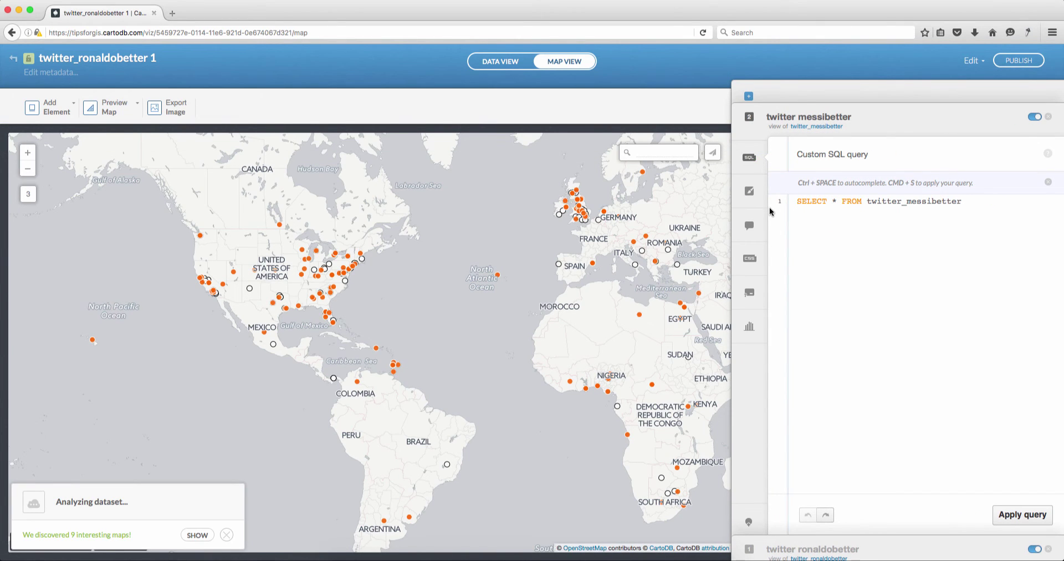
- Give the Messi markers blue fill and red outlines, then bring up the basemap choices
{"action": "left_click", "coordinate": [750, 191]}
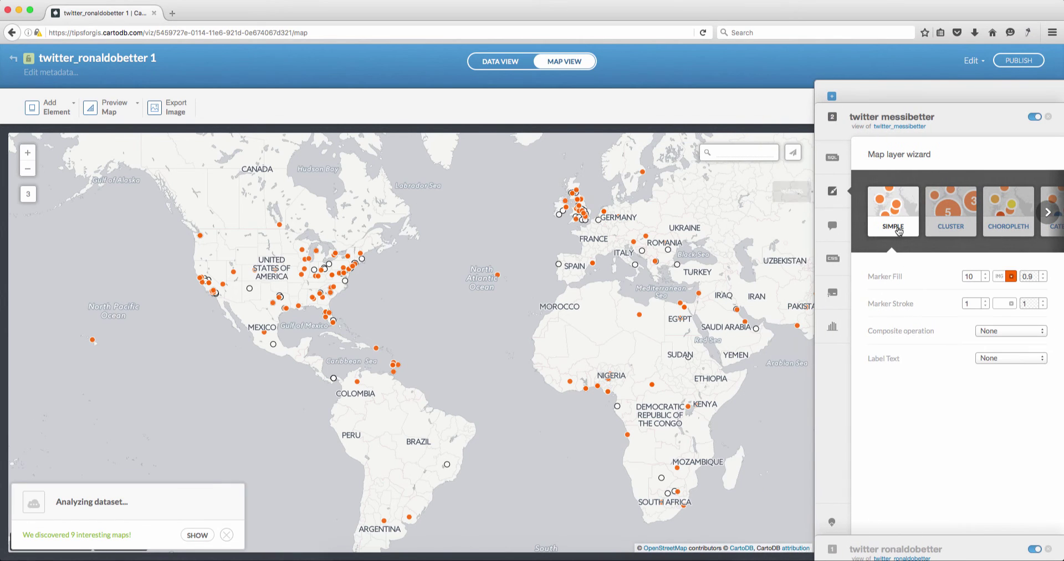
{"action": "left_click", "coordinate": [1010, 276]}
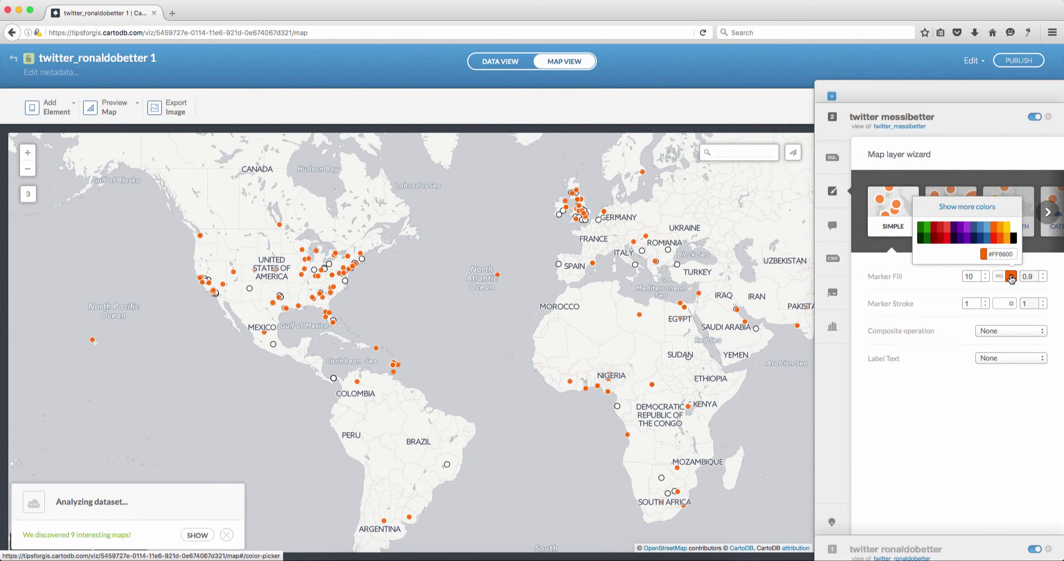
{"action": "left_click", "coordinate": [988, 235]}
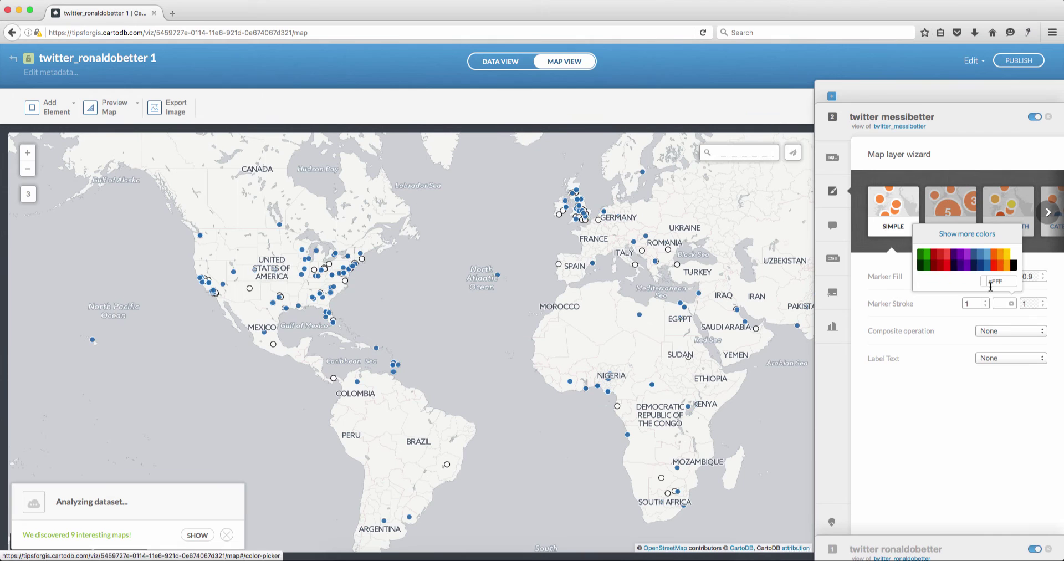
{"action": "left_click", "coordinate": [945, 257]}
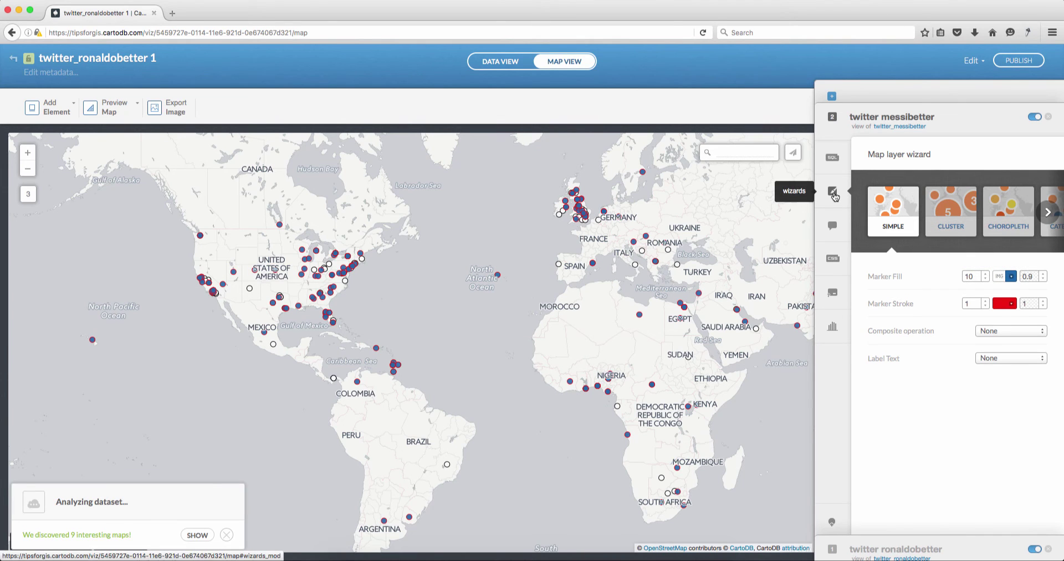
{"action": "left_click", "coordinate": [833, 192]}
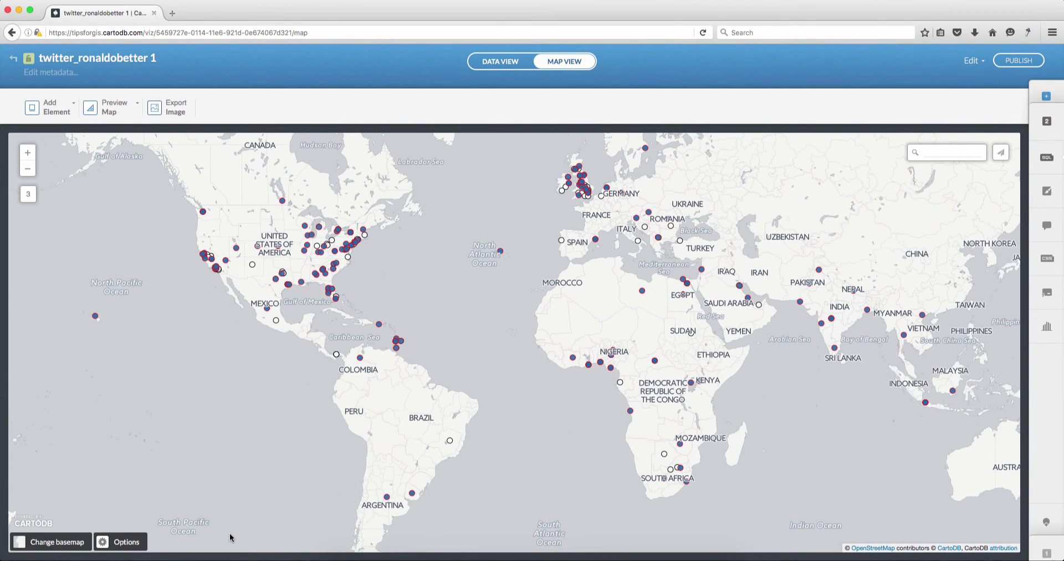
{"action": "left_click", "coordinate": [56, 543]}
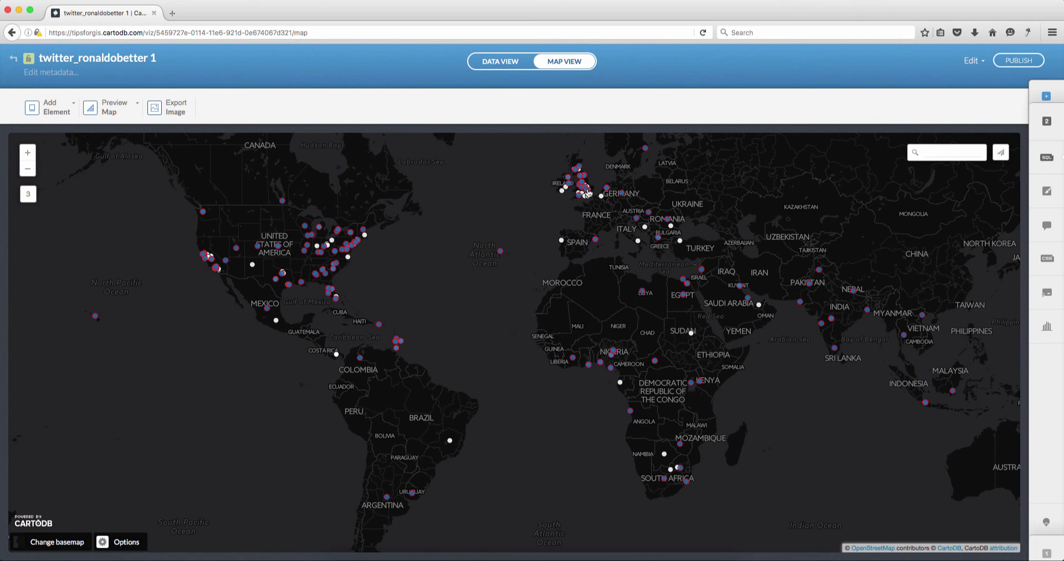
{"action": "left_click", "coordinate": [1045, 122]}
{"action": "left_click", "coordinate": [1036, 118]}
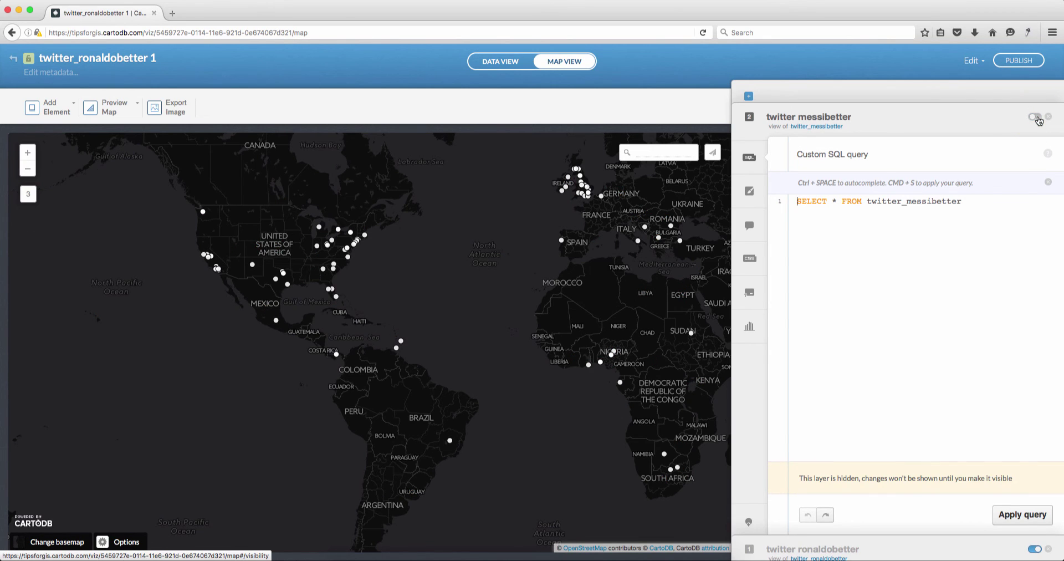
{"action": "left_click", "coordinate": [1036, 118]}
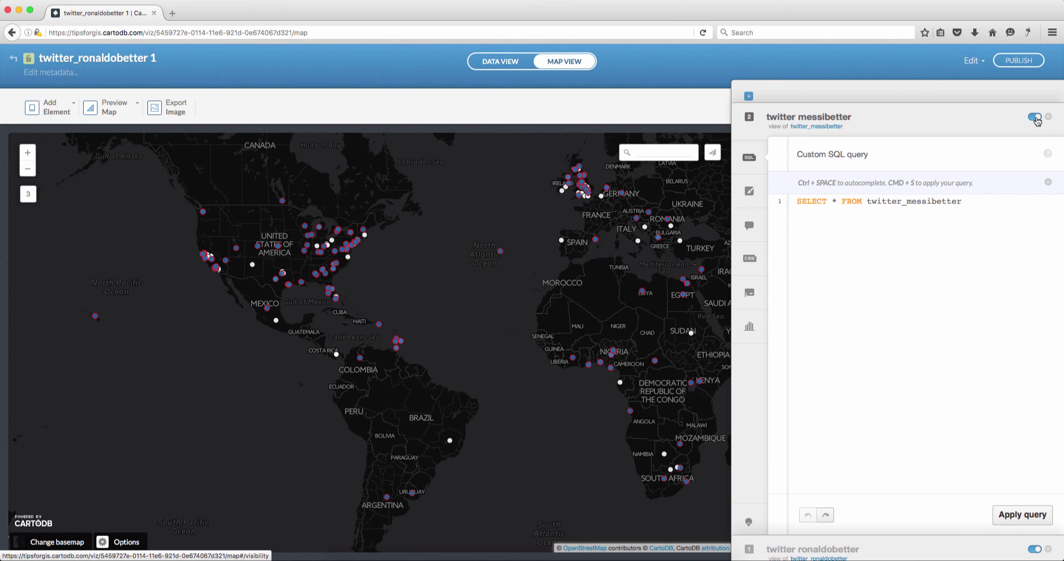
{"action": "left_click", "coordinate": [749, 157]}
- In Data View, copy the row-3 link of the 'Messi better show up tomorrow' tweet
{"action": "left_click", "coordinate": [501, 62]}
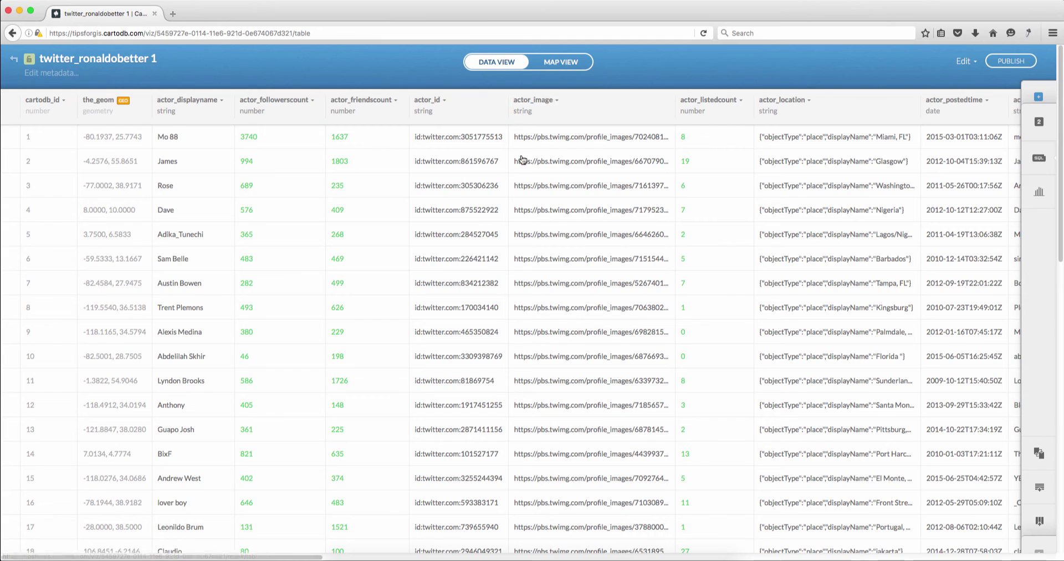
{"action": "scroll", "coordinate": [513, 550], "scroll_direction": "right", "scroll_amount": 15}
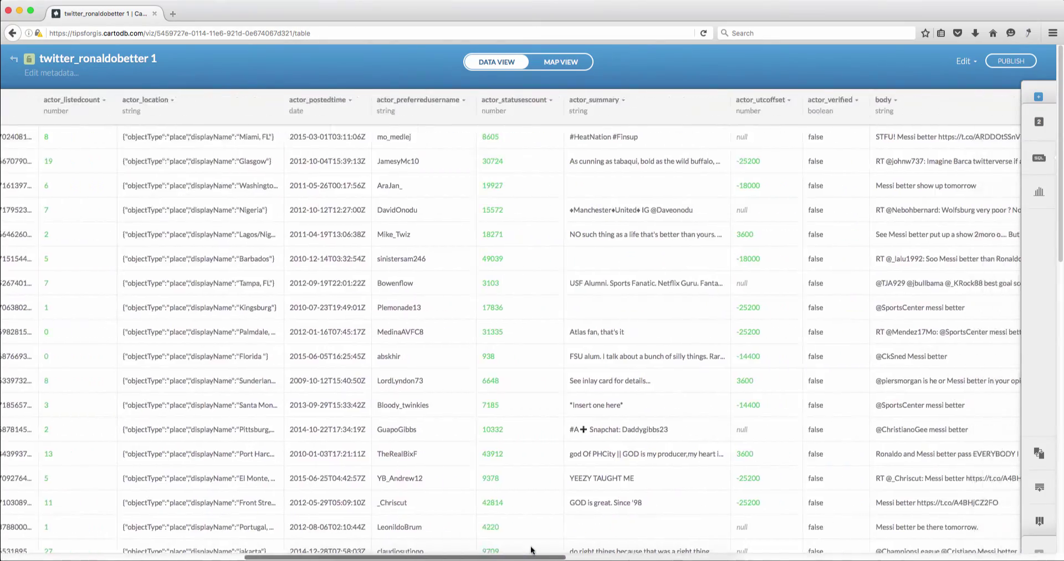
{"action": "scroll", "coordinate": [514, 550], "scroll_direction": "left", "scroll_amount": 5}
{"action": "scroll", "coordinate": [388, 550], "scroll_direction": "right", "scroll_amount": 5}
{"action": "scroll", "coordinate": [292, 549], "scroll_direction": "right", "scroll_amount": 15}
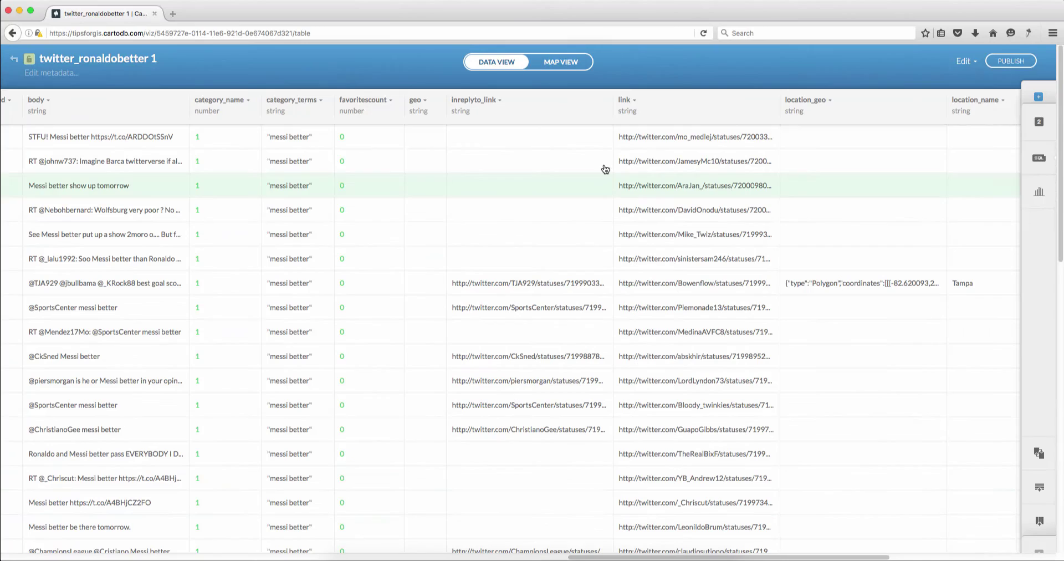
{"action": "double_click", "coordinate": [686, 185]}
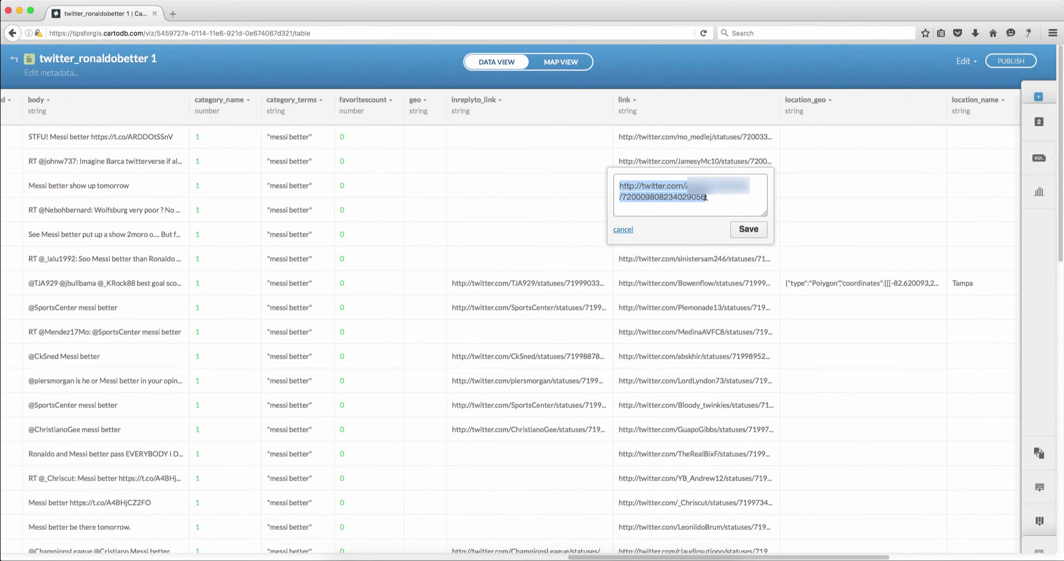
{"action": "key", "text": "super+c"}
- Load the copied 'Messi better show up tomorrow' tweet link in a new browser tab
{"action": "left_click", "coordinate": [173, 13]}
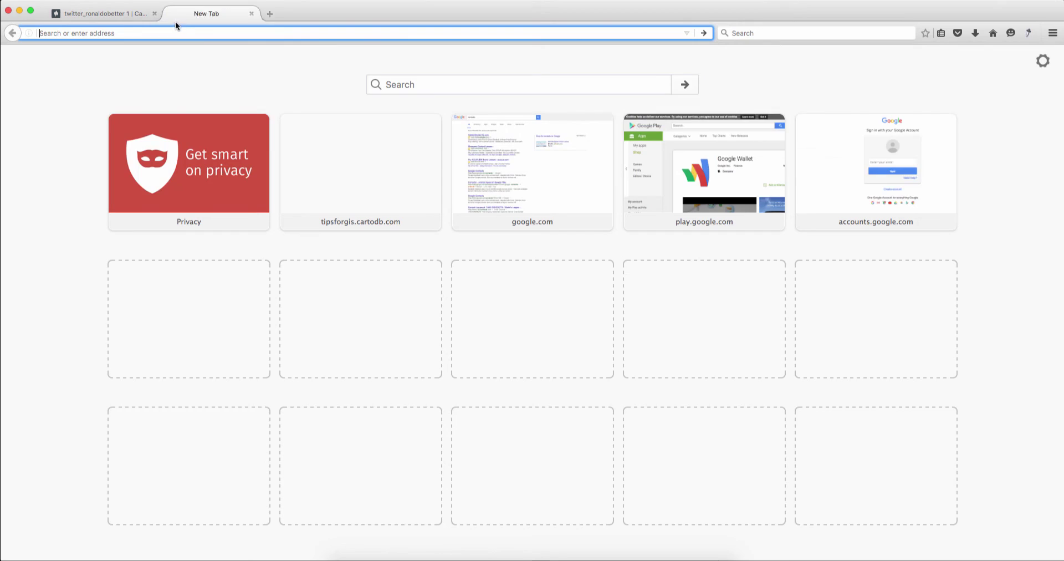
{"action": "key", "text": "super+v"}
{"action": "key", "text": "Return"}
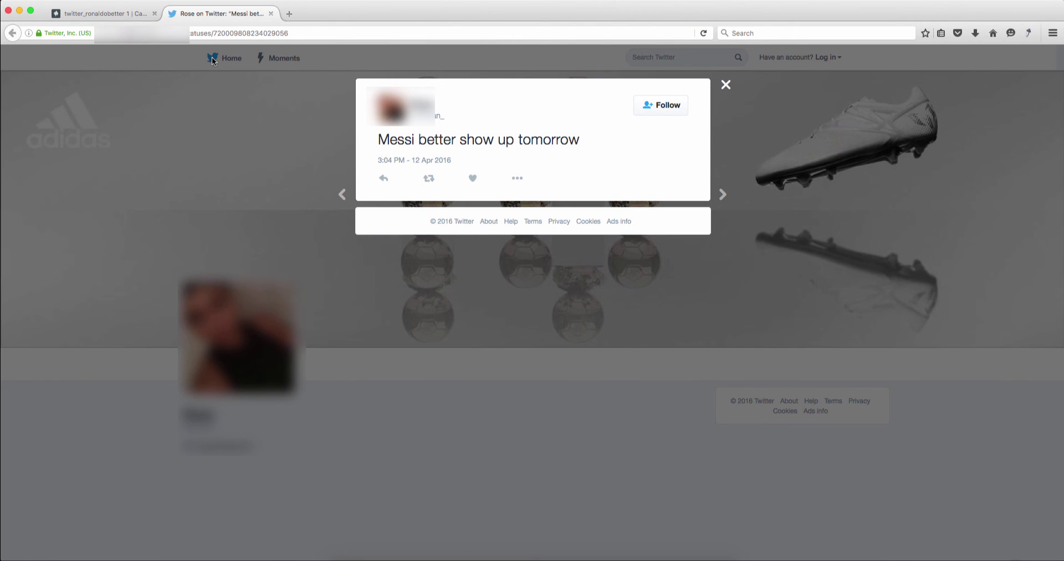
- Copy the 'Messi better wake up!' tweet link from the CartoDB table and load it in another tab
{"action": "left_click", "coordinate": [124, 13]}
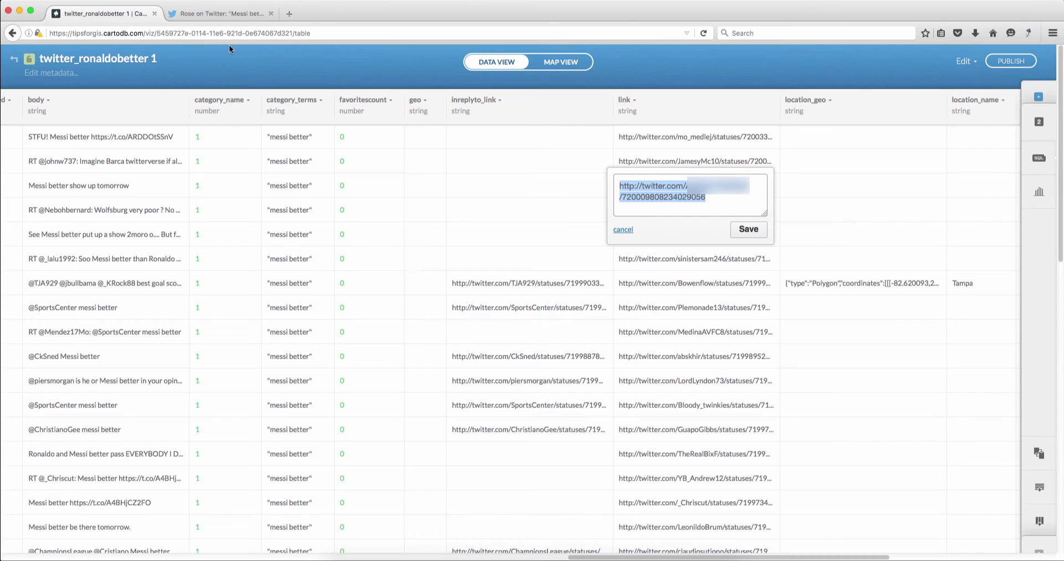
{"action": "left_click", "coordinate": [628, 230]}
{"action": "scroll", "coordinate": [687, 416], "scroll_direction": "down", "scroll_amount": 10}
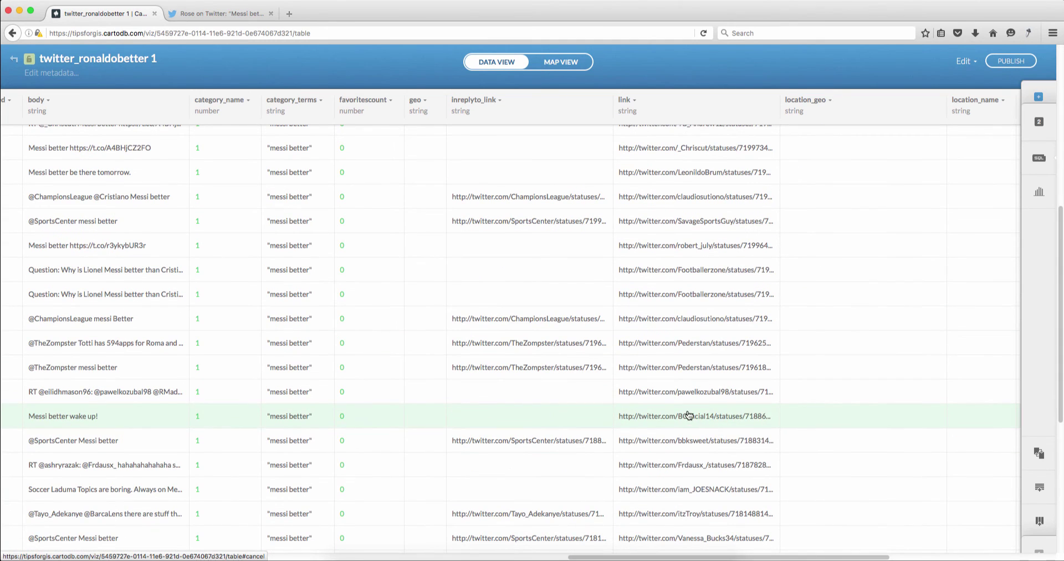
{"action": "double_click", "coordinate": [688, 416]}
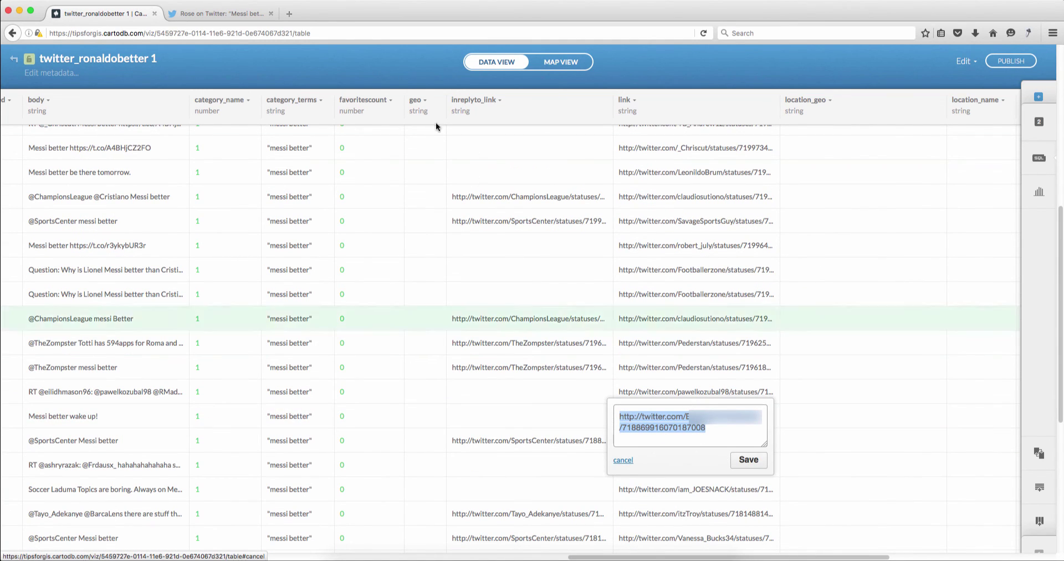
{"action": "key", "text": "ctrl+c"}
{"action": "left_click", "coordinate": [288, 14]}
{"action": "key", "text": "ctrl+v"}
{"action": "key", "text": "Return"}
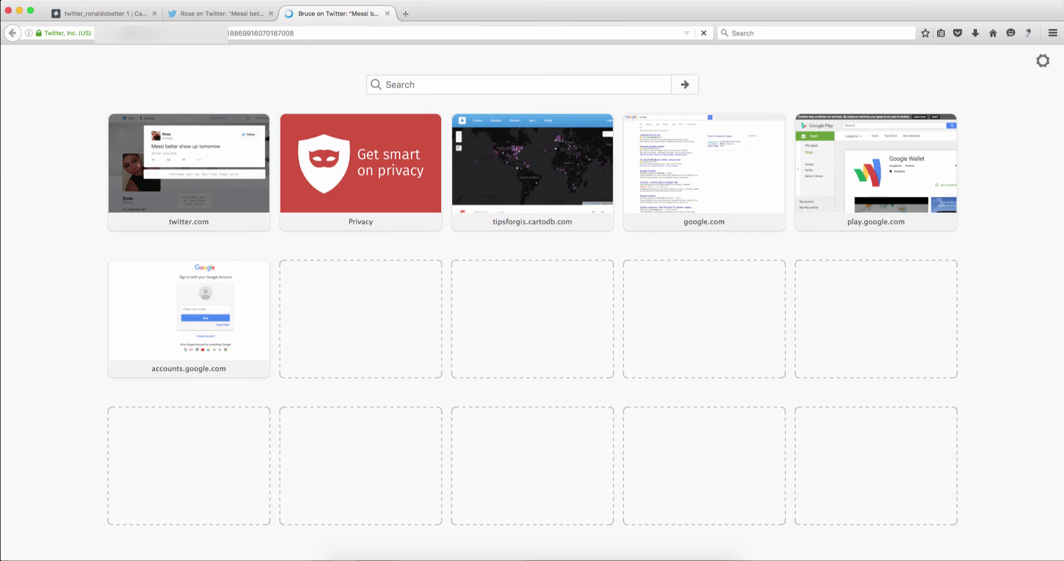